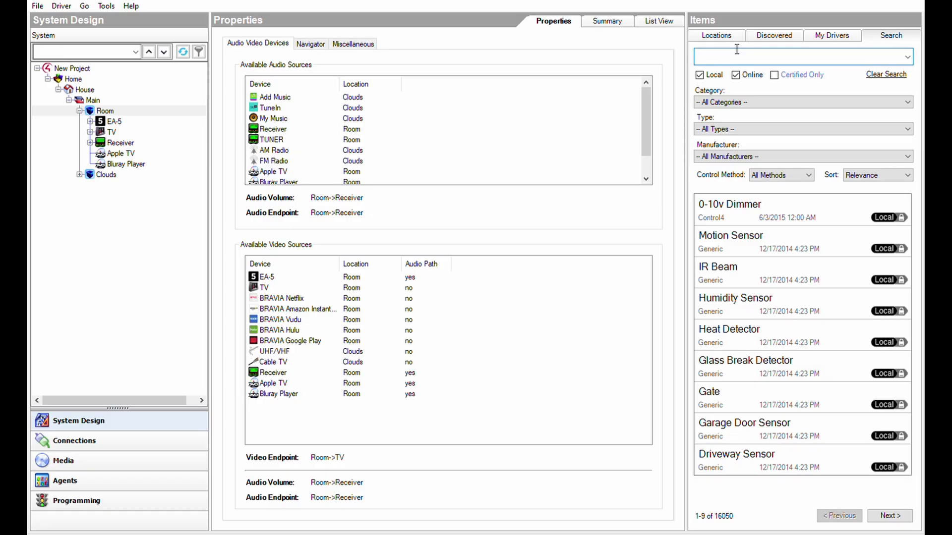
Search Items for the Single Relay driver, add it to the Room, and rename it AIO2.
text(single relay)
key(Return)
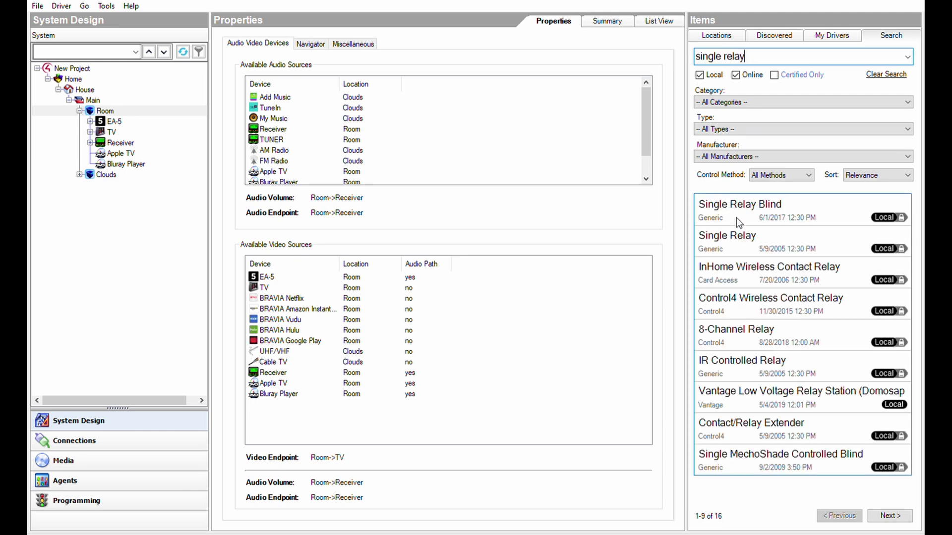
double_click(738, 232)
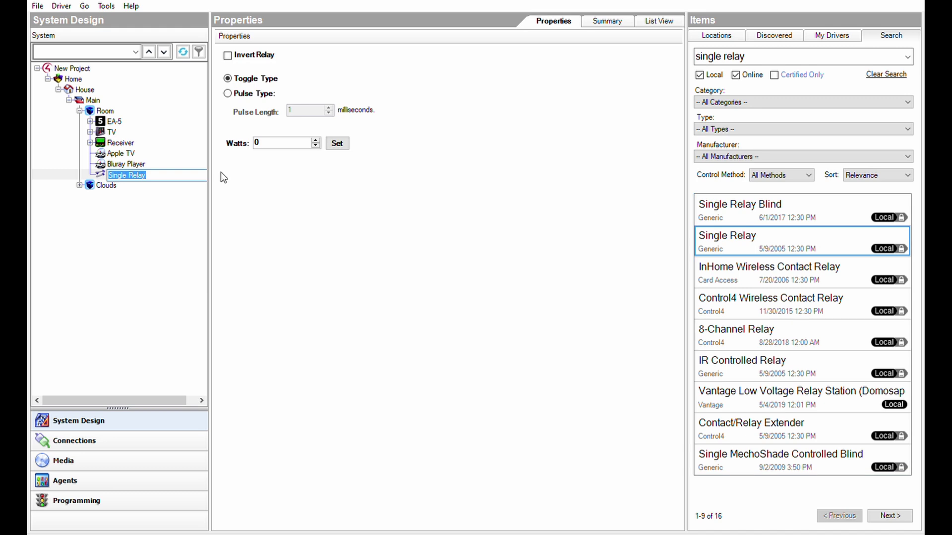
text(AIO2)
key(Return)
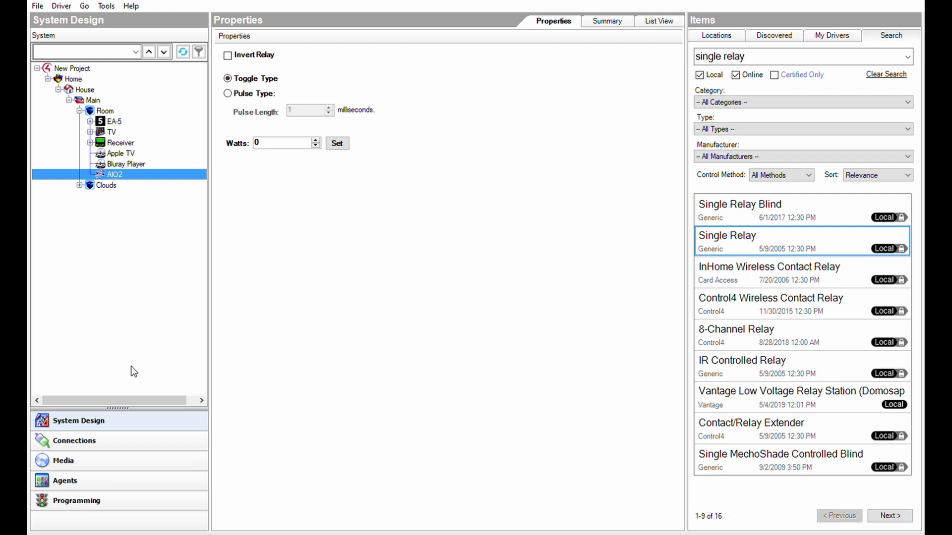
In Connections, link AIO2's Relay input to the EA-5 controller's RELAY 1 output.
click(110, 436)
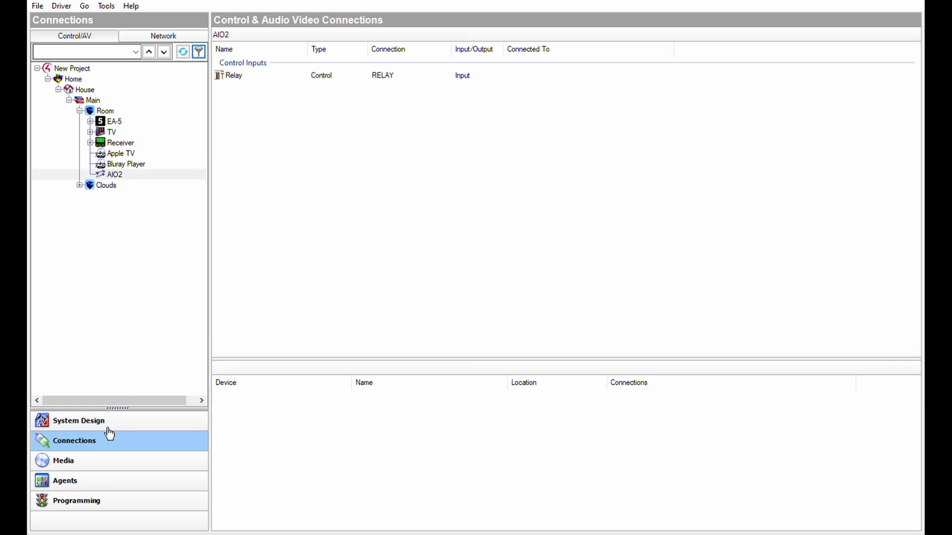
click(258, 62)
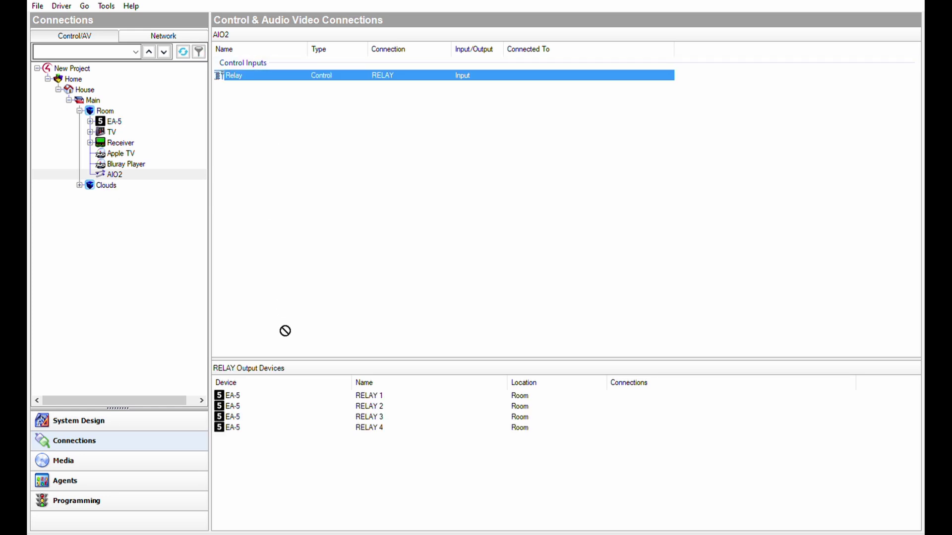
drag(286, 340, 272, 376)
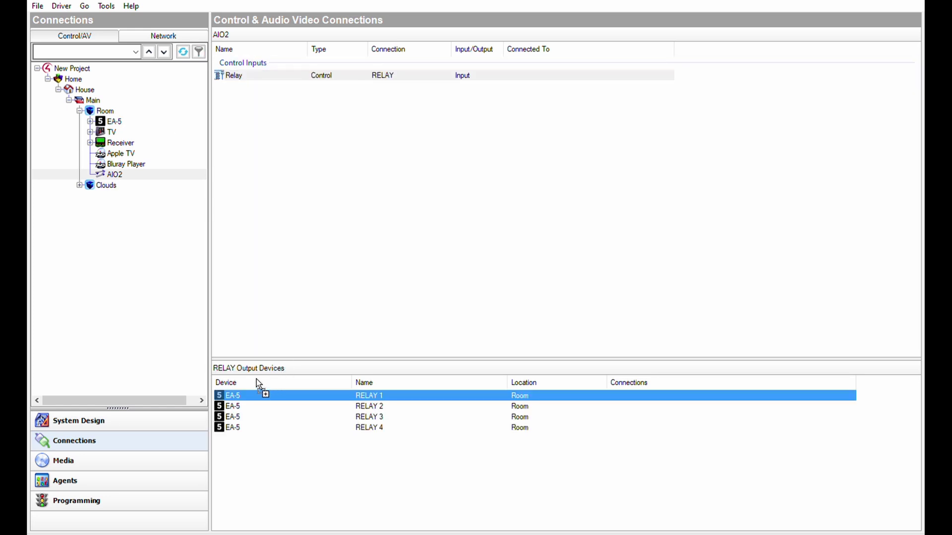
drag(257, 379, 256, 383)
In Programming, show the Room's events and add 'Open the Room->AIO2' to the room-off script.
click(164, 495)
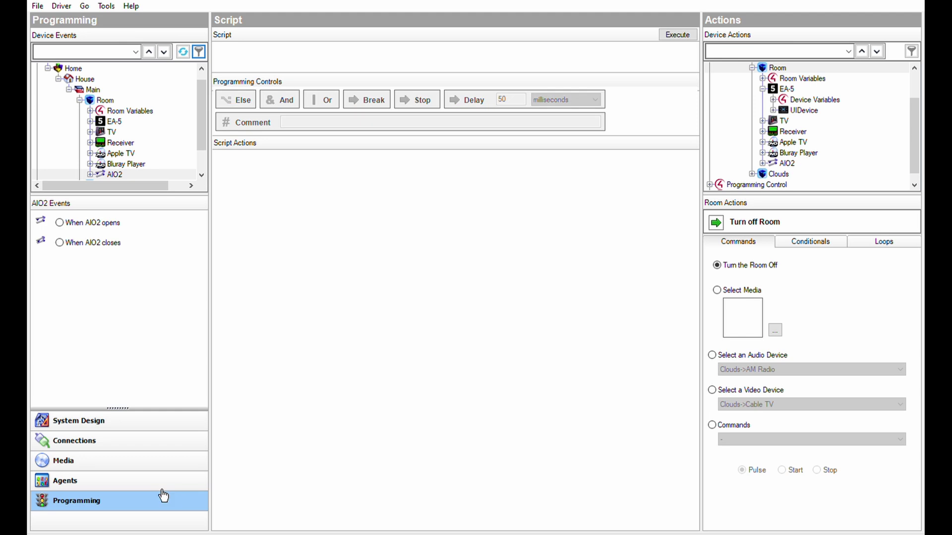
click(106, 99)
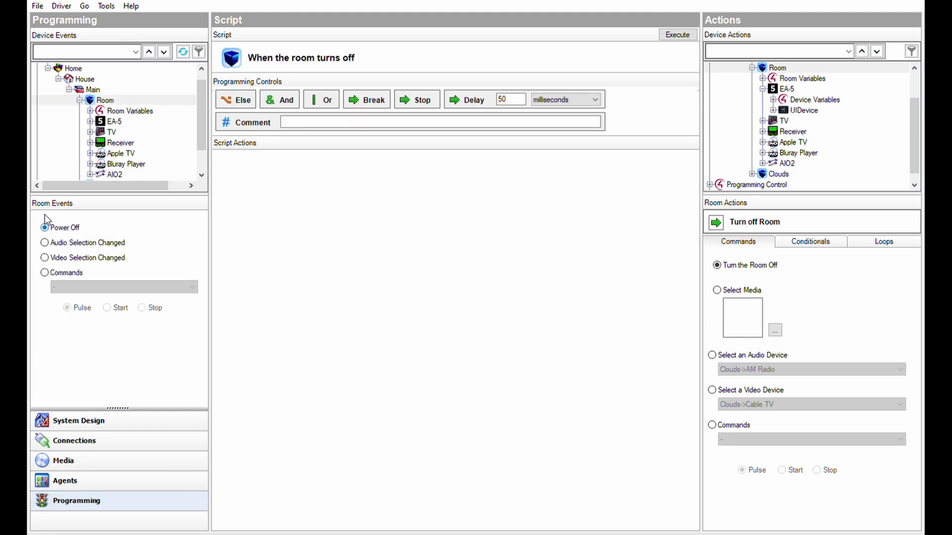
click(787, 162)
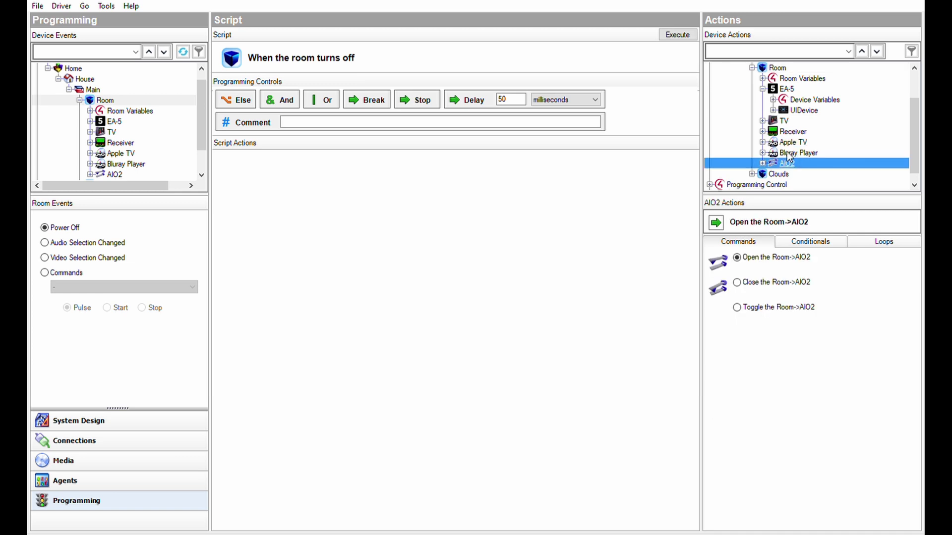
double_click(717, 210)
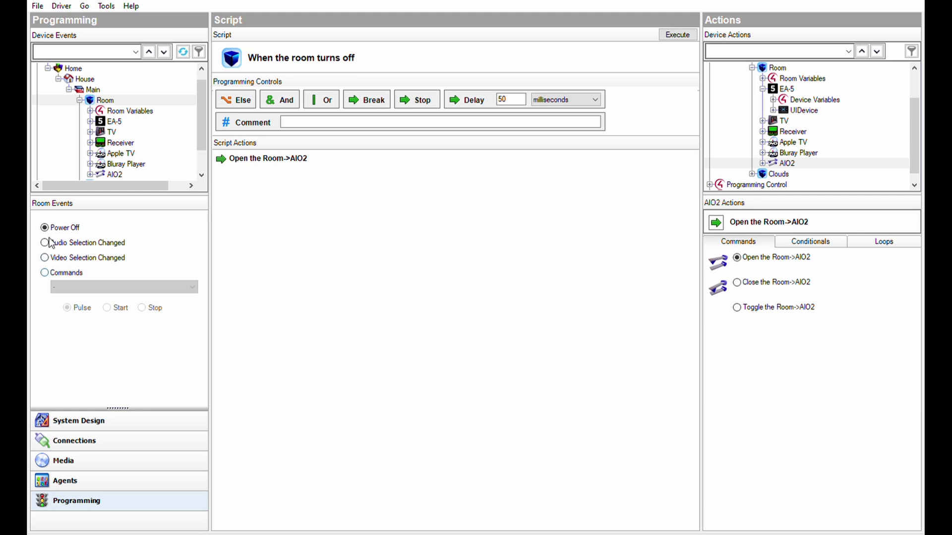
Select the Room's video selection change event and choose the Video Device Selected IS conditional.
click(46, 255)
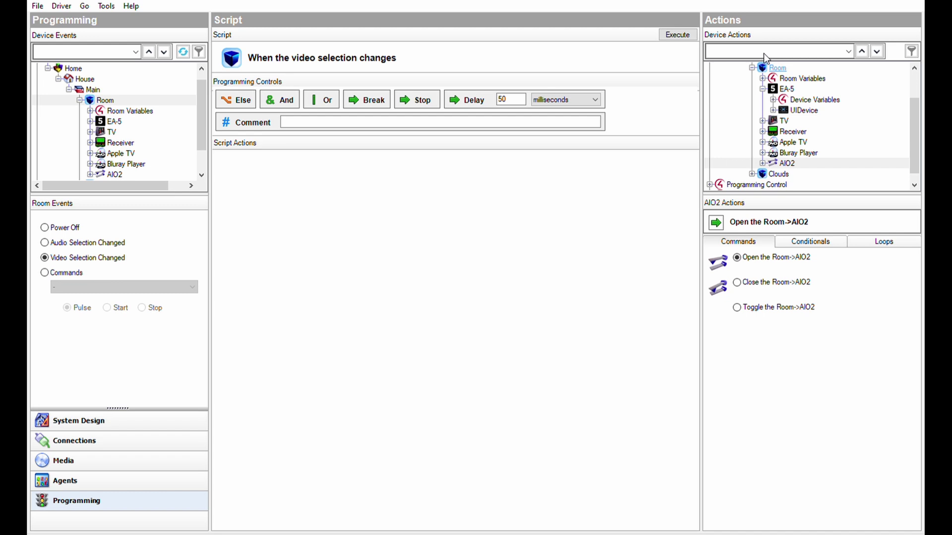
click(776, 67)
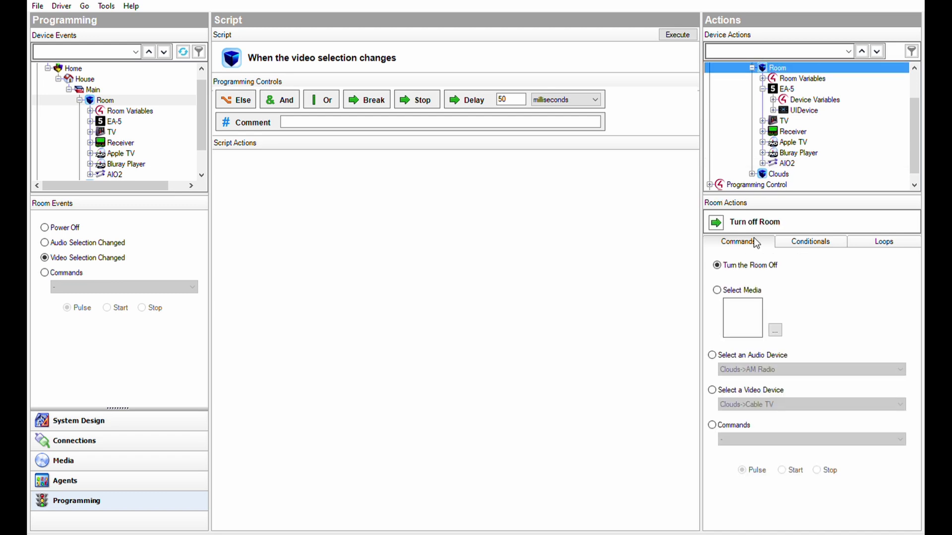
click(808, 240)
click(712, 379)
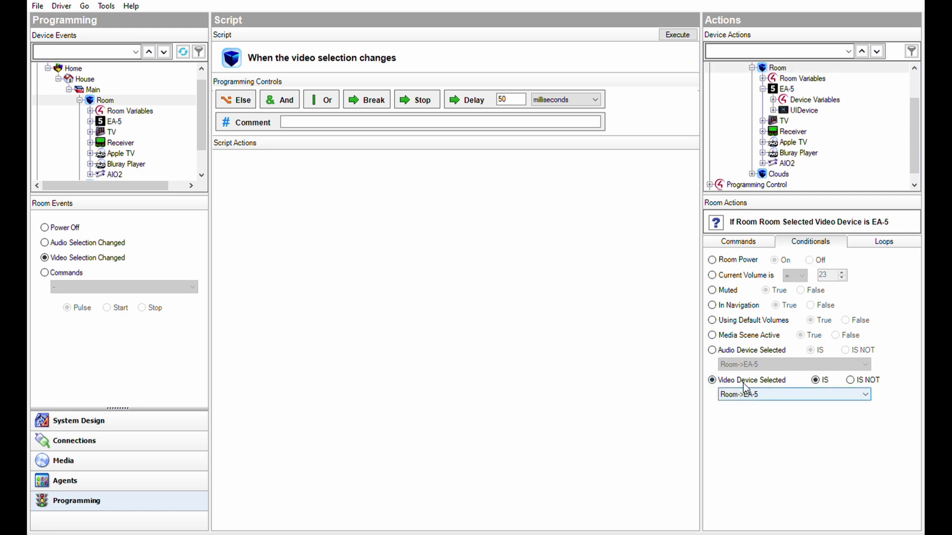
Add conditionals checking whether the video device is EA-5, Apple TV, or Bluray Player.
double_click(719, 209)
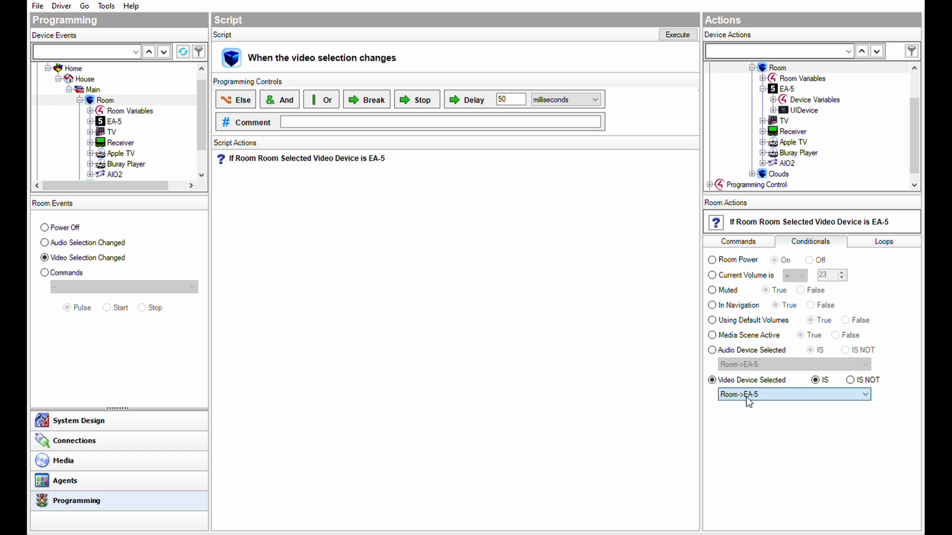
click(756, 473)
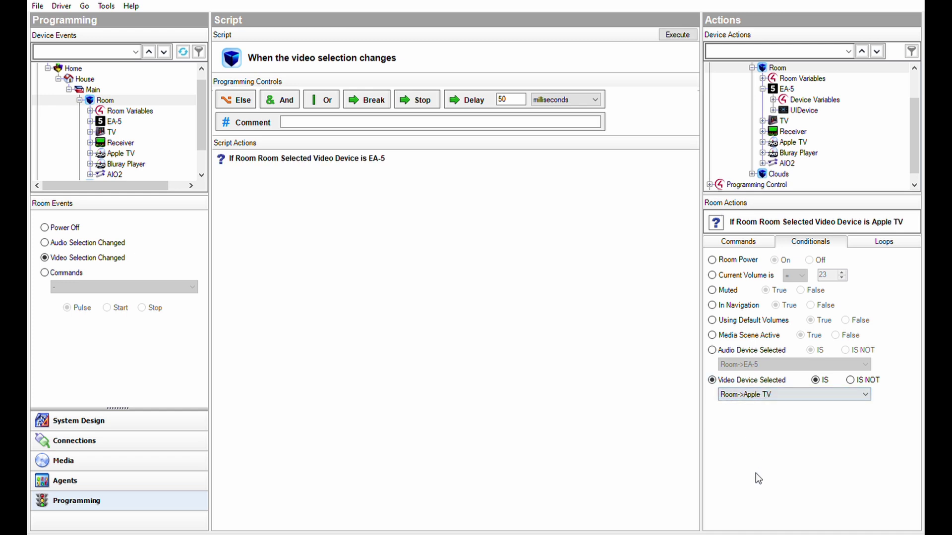
double_click(722, 211)
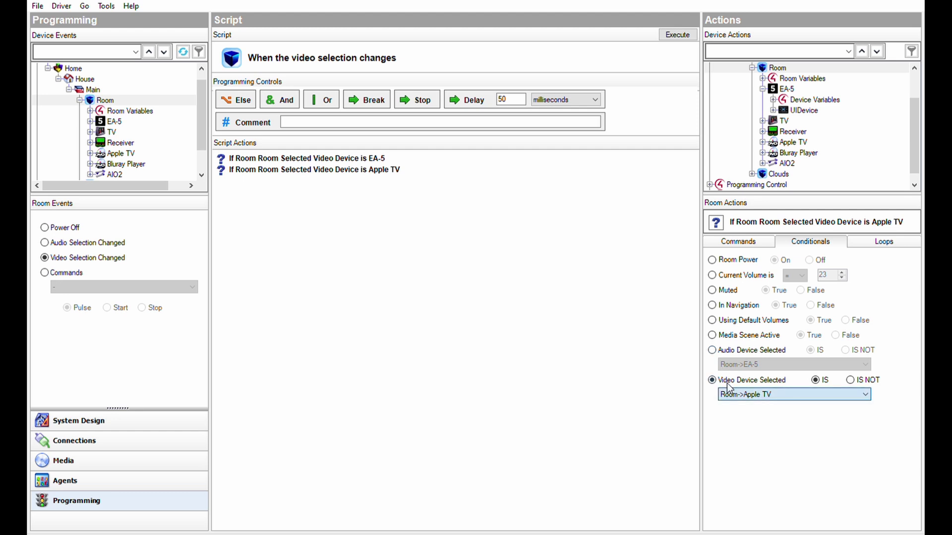
click(743, 482)
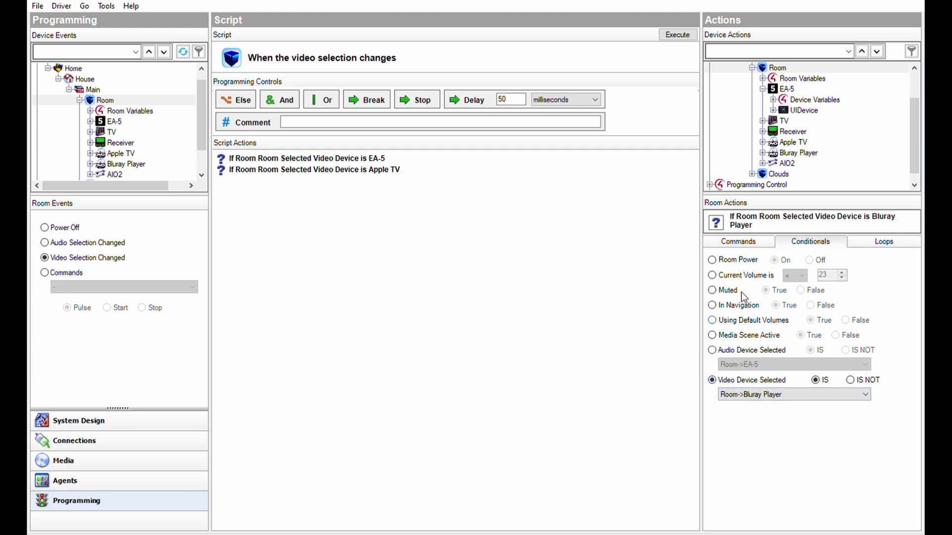
double_click(720, 204)
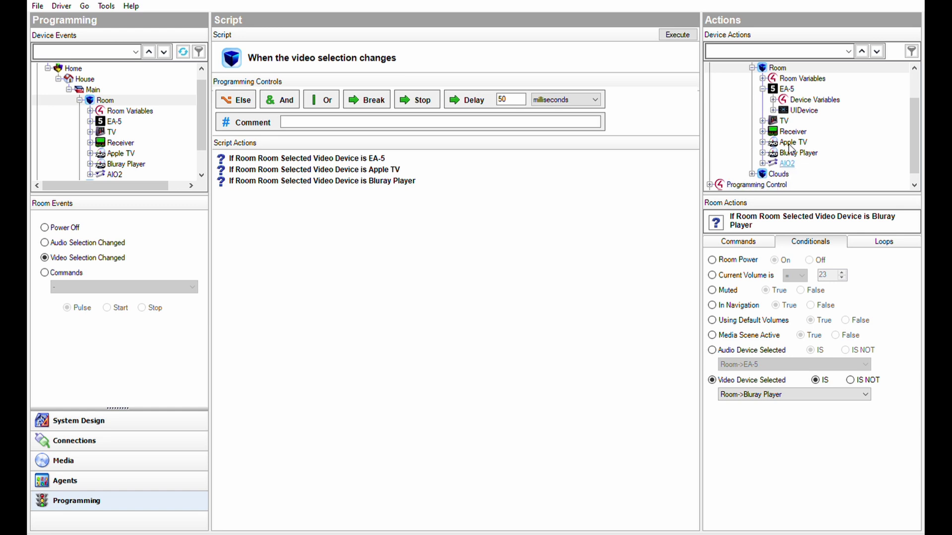
Add three 'Open the Room->AIO2' actions to the video selection script.
click(786, 163)
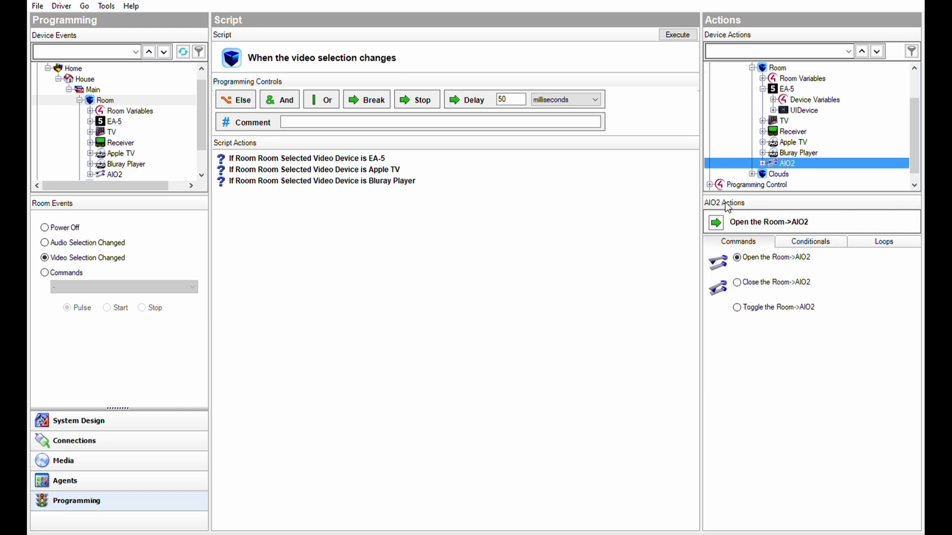
double_click(717, 212)
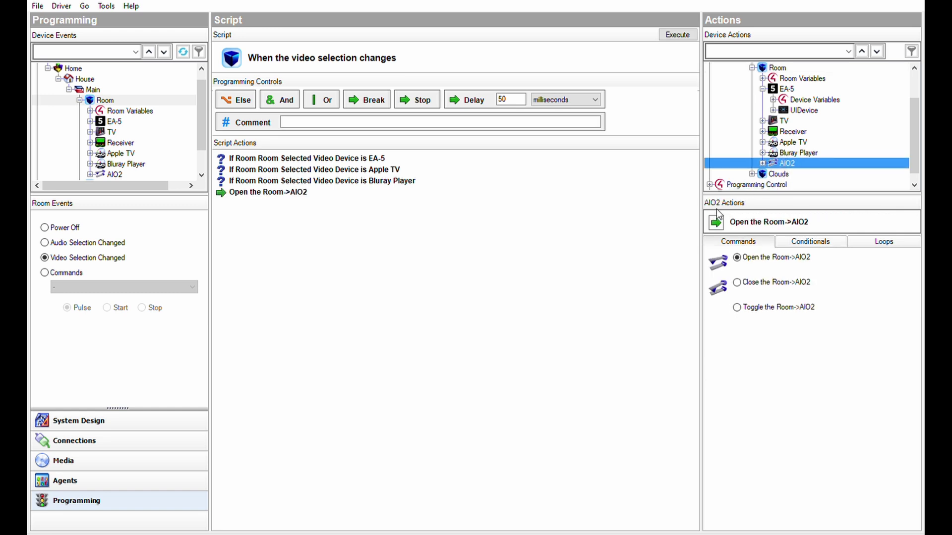
double_click(718, 212)
double_click(718, 212)
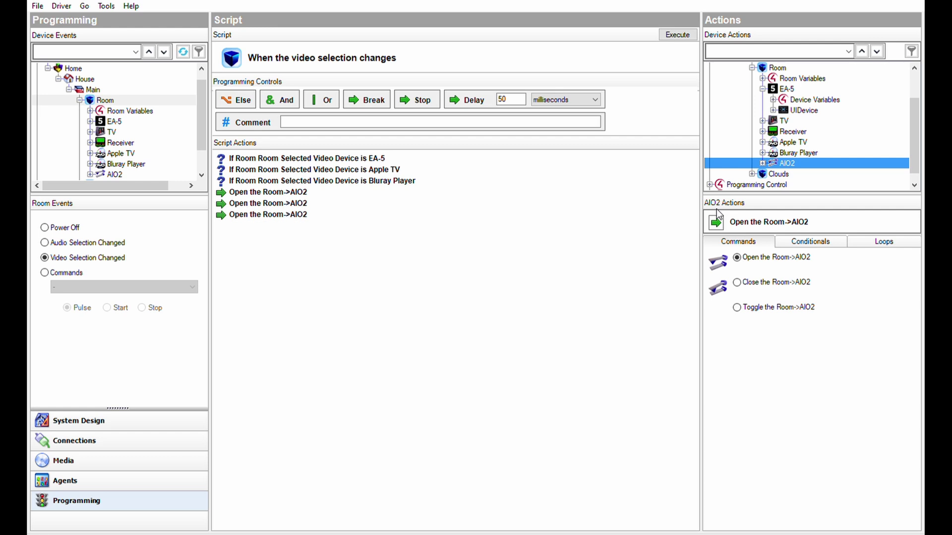
Add three 'Close the Room->AIO2' actions to the script.
click(738, 281)
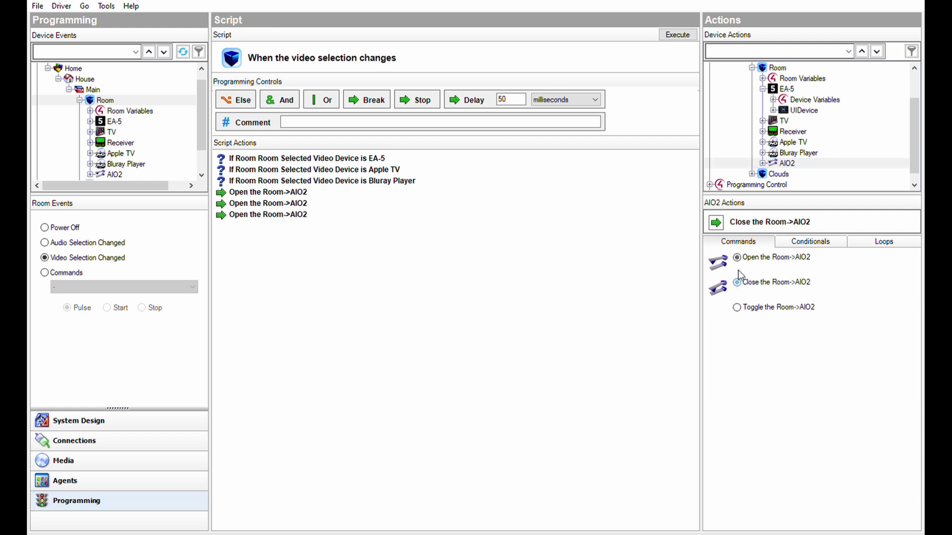
double_click(718, 212)
double_click(718, 212)
double_click(718, 212)
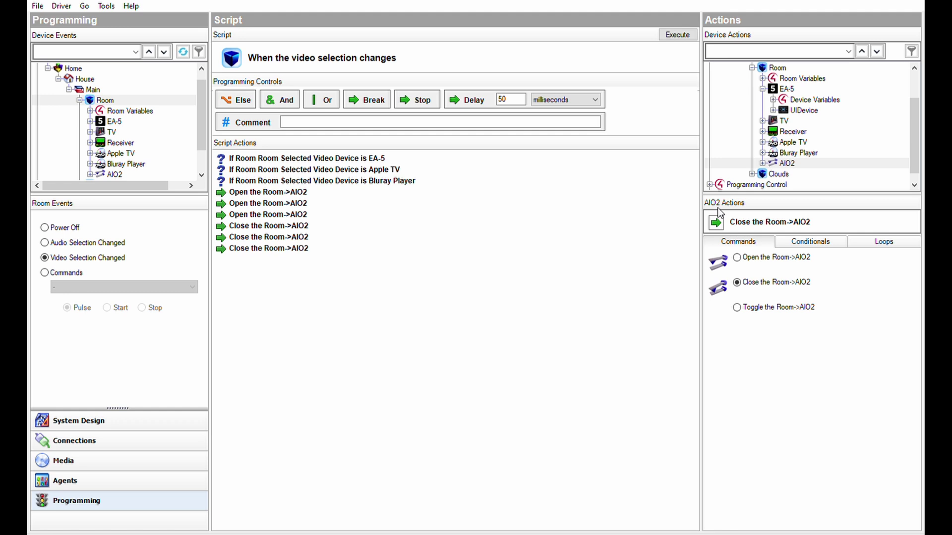
Set the delay length to 50 milliseconds and add two 50 ms delay actions.
click(513, 99)
key(Tab)
click(457, 93)
click(457, 93)
Add a third 50 ms delay, then nest open, delay and close AIO2 under the EA-5 condition.
click(456, 93)
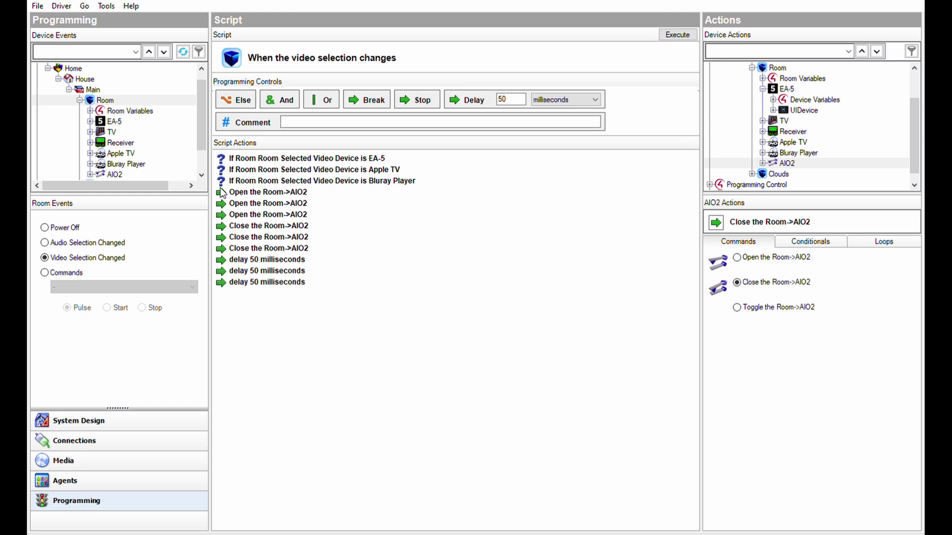
drag(225, 191, 228, 159)
drag(223, 259, 223, 150)
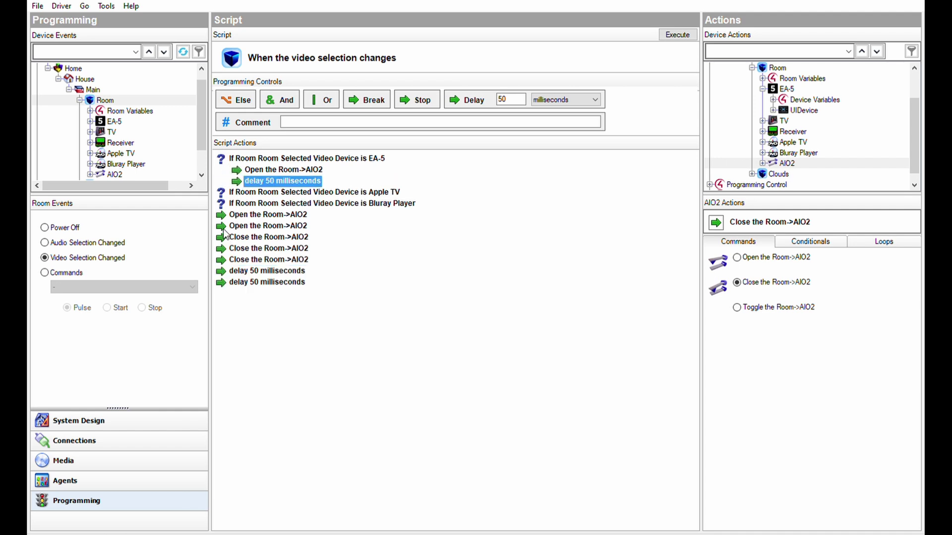
drag(224, 237, 221, 149)
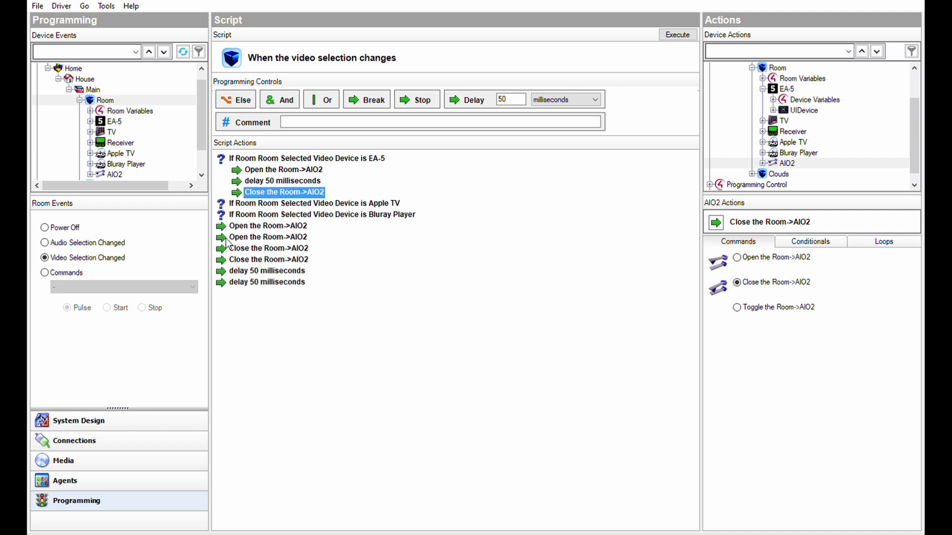
Nest open, delay and close AIO2 actions under the Apple TV and Bluray Player conditions.
drag(223, 225, 221, 203)
drag(223, 270, 225, 196)
drag(224, 246, 221, 199)
drag(221, 259, 223, 240)
drag(224, 281, 222, 194)
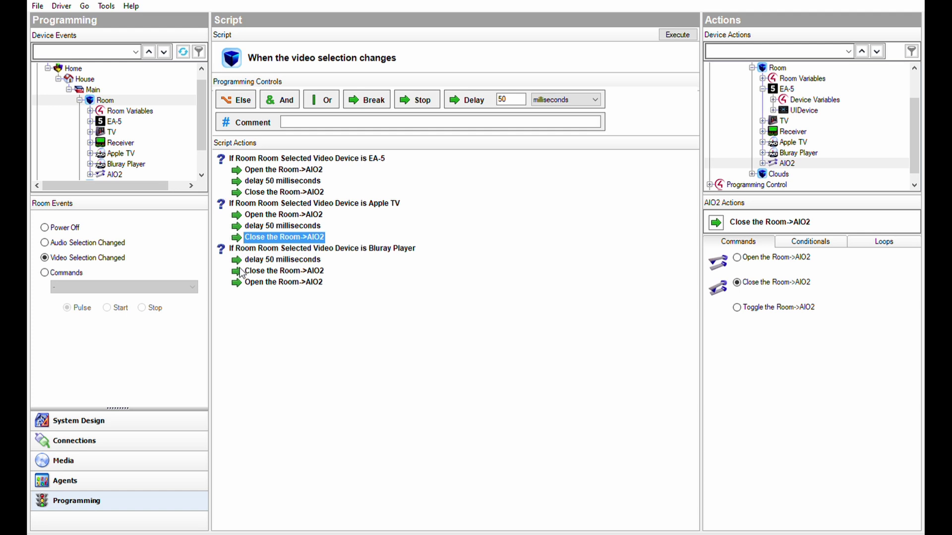